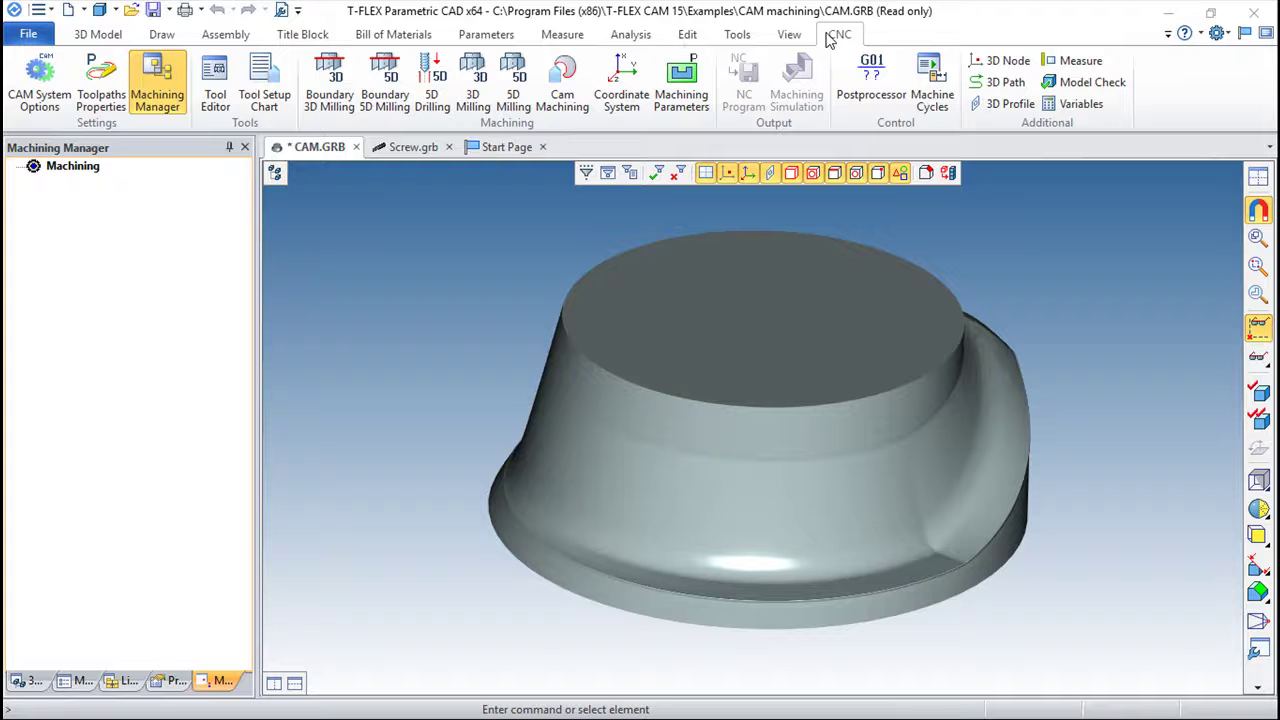
Step: Start a Cam Machining operation in body machining mode and select the whole solid Body_0 as its geometry
click(572, 80)
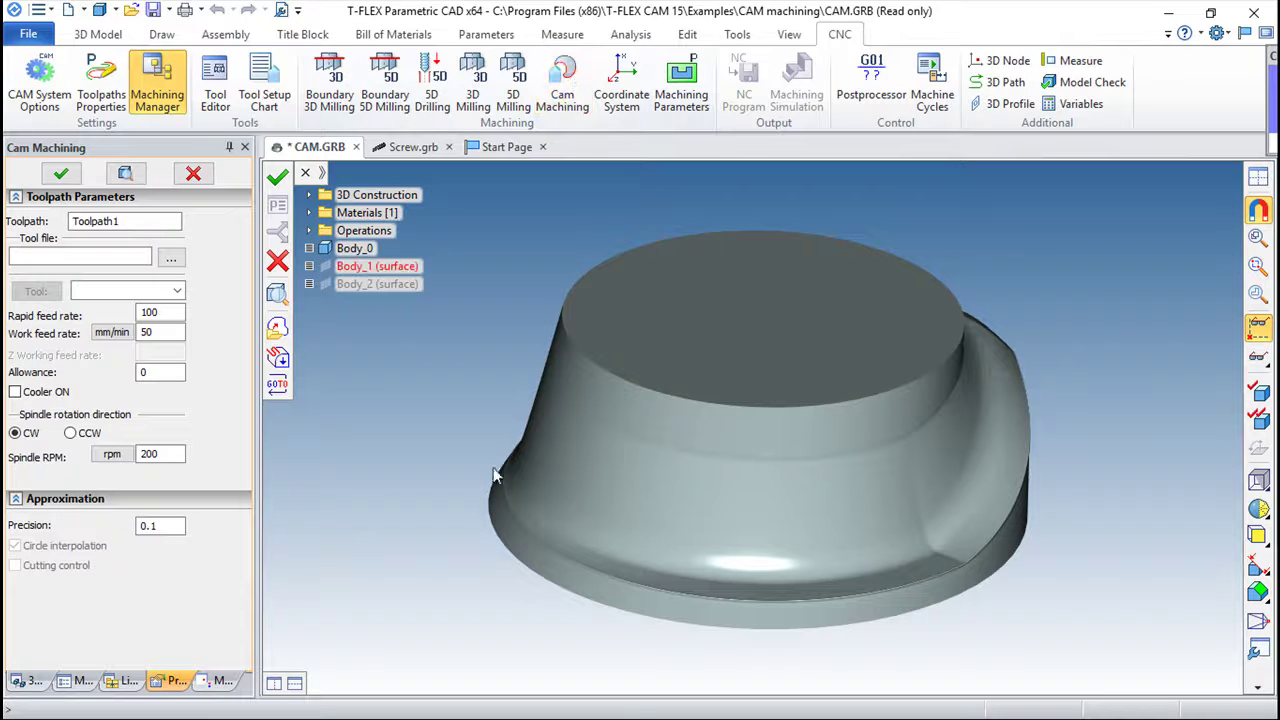
right_drag(1114, 591, 759, 572)
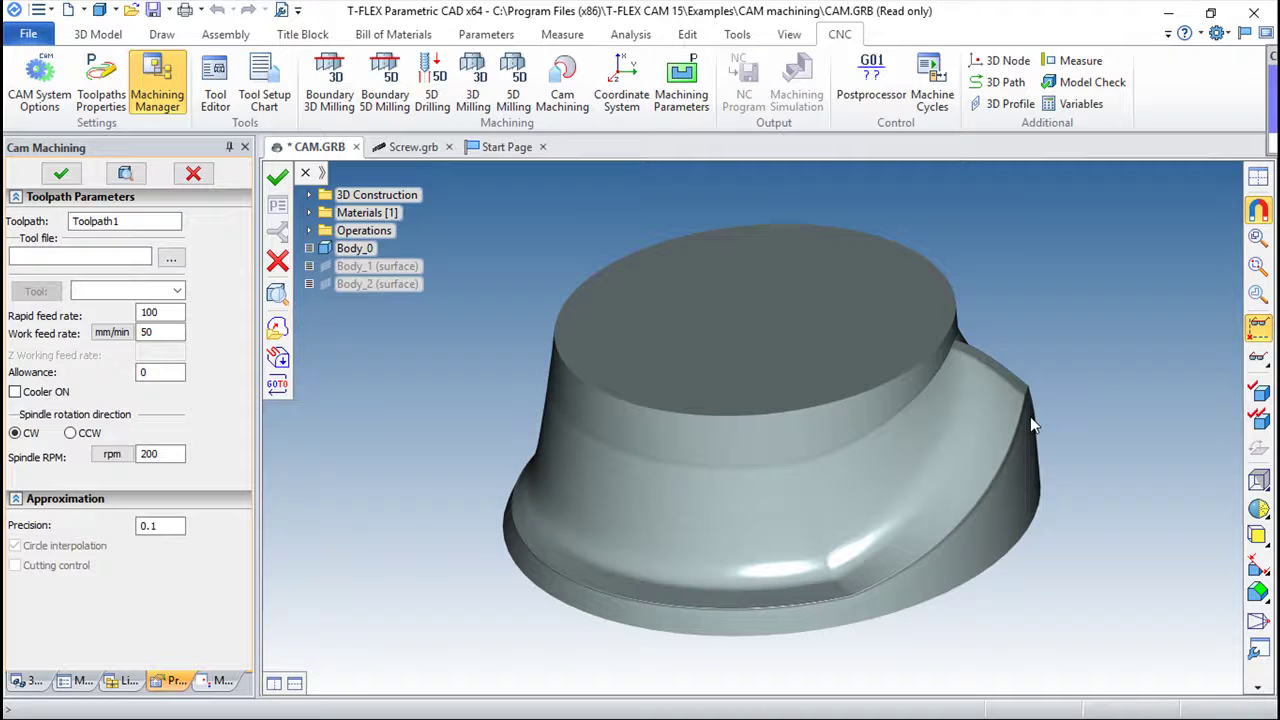
click(280, 366)
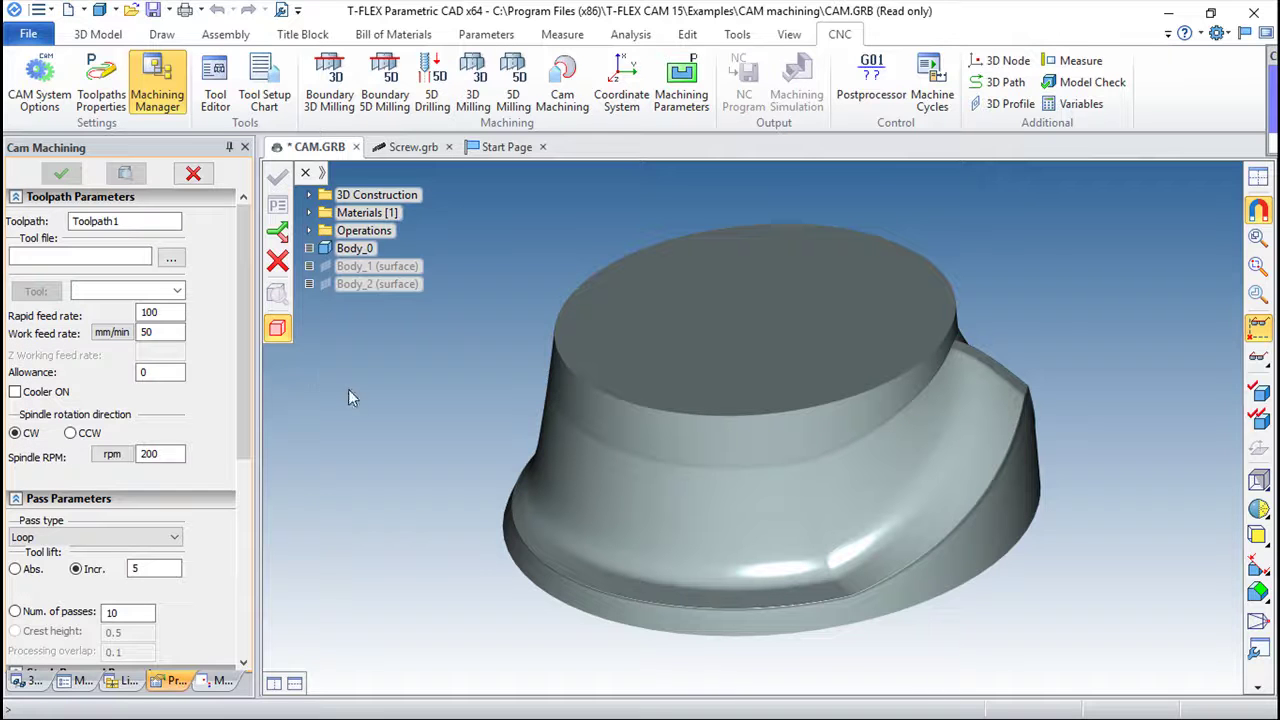
click(686, 517)
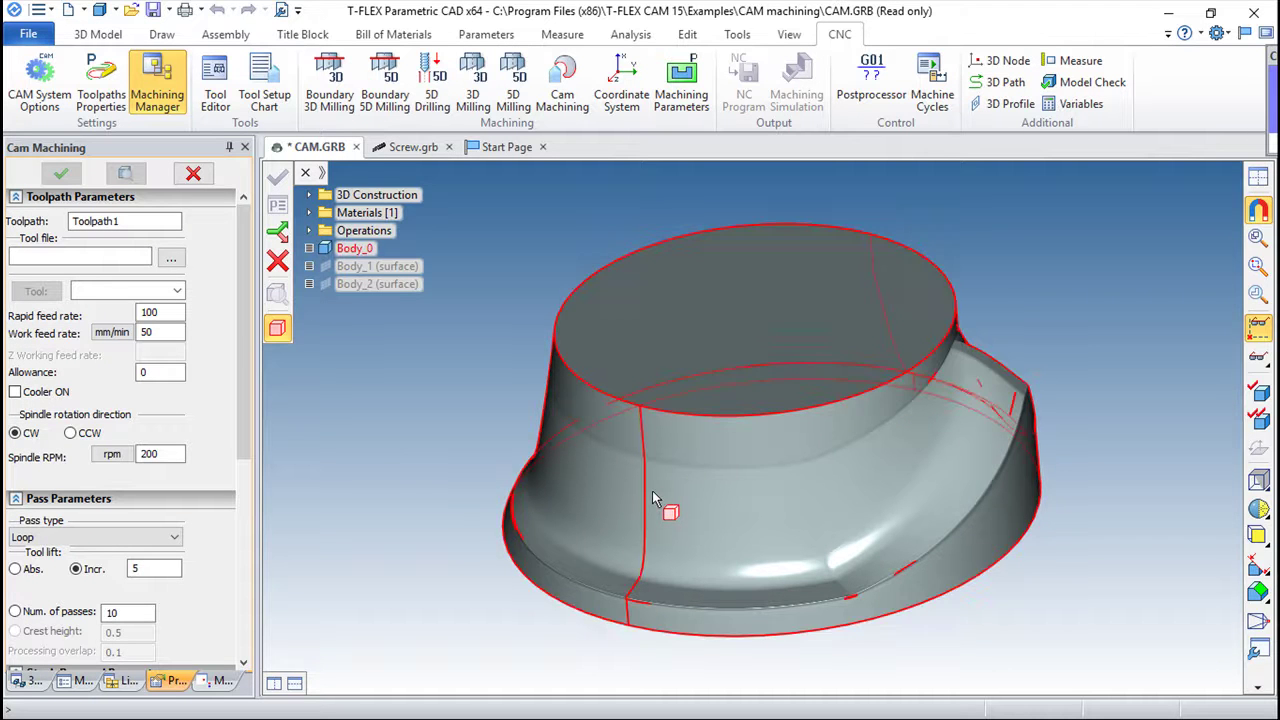
click(735, 506)
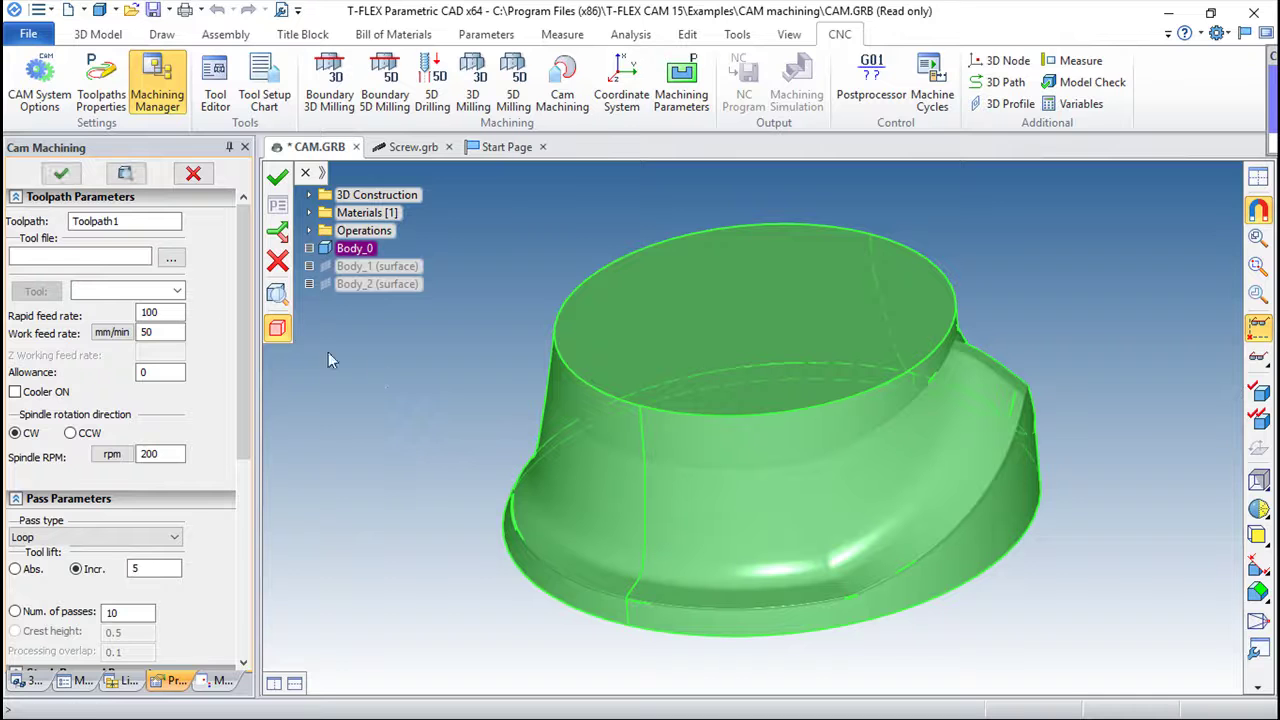
Step: Load the tool file aa.too, assign its Spherical tool to the toolpath and check the tool's parameters
click(171, 258)
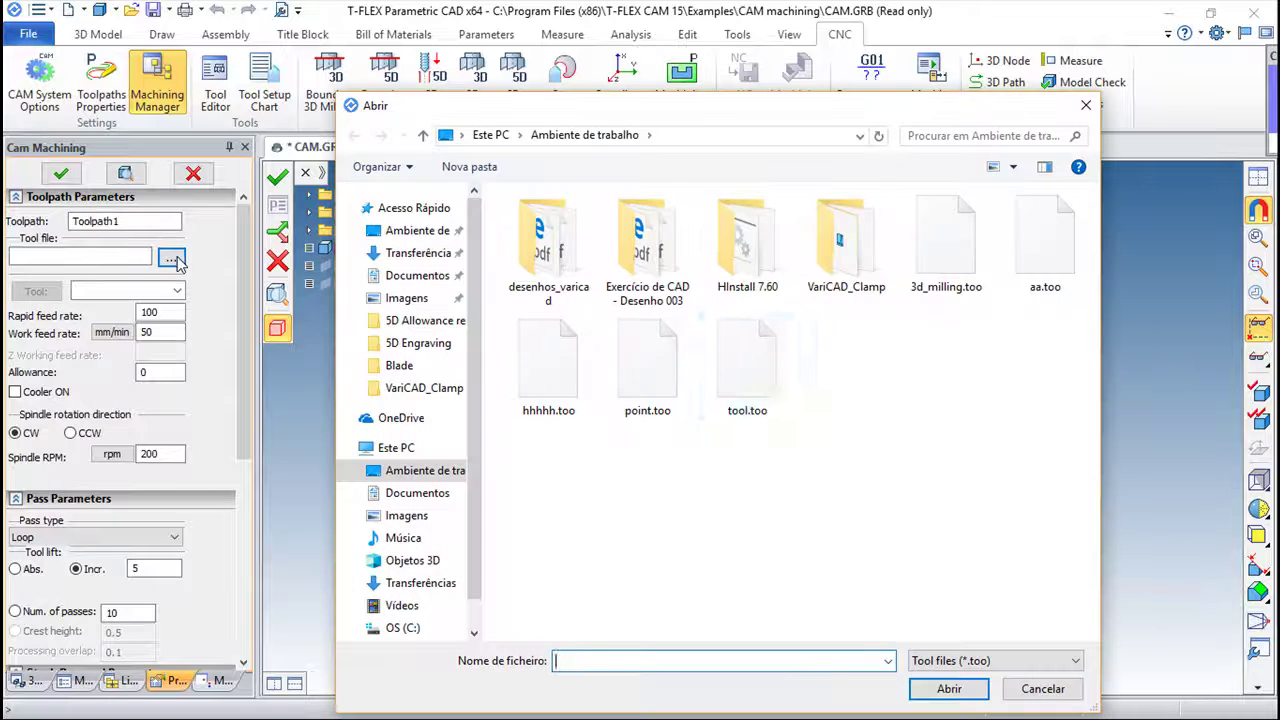
double_click(1045, 240)
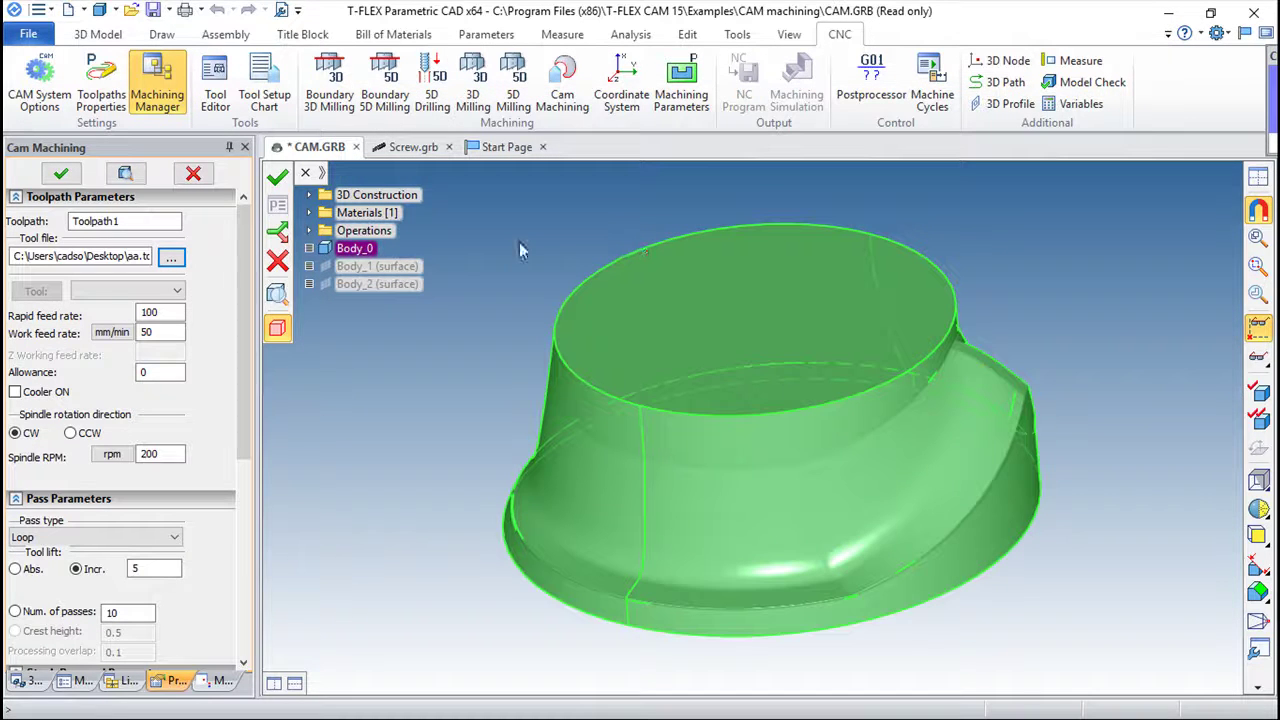
click(128, 290)
click(100, 306)
click(36, 291)
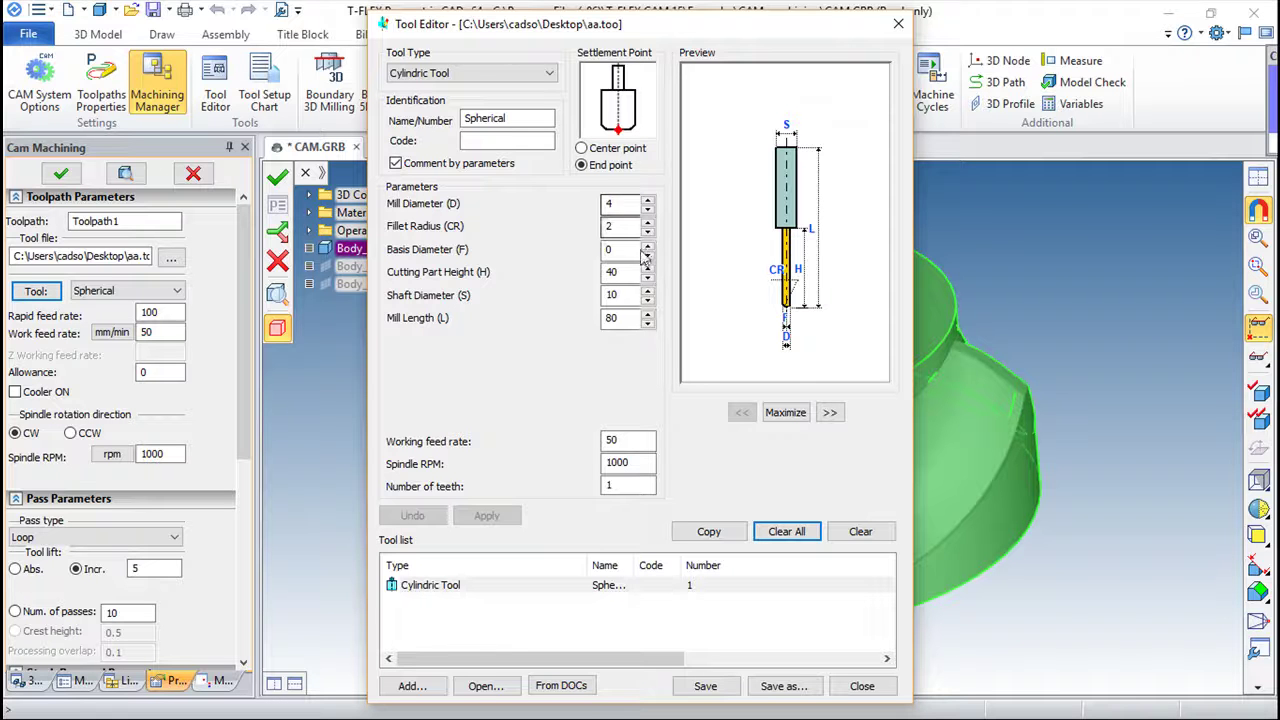
click(862, 686)
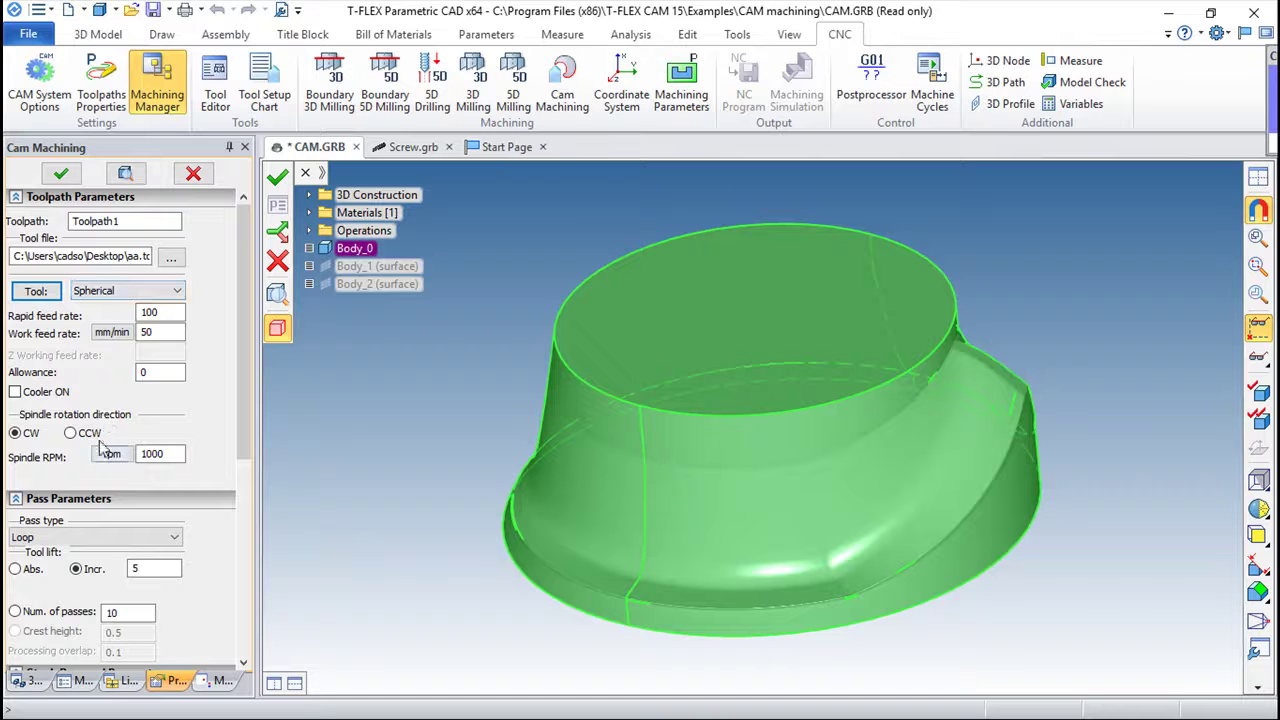
Step: Set the tool lift to absolute and define the passes by number, with 40 passes
drag(245, 392, 270, 492)
scroll(237, 429, down, 2)
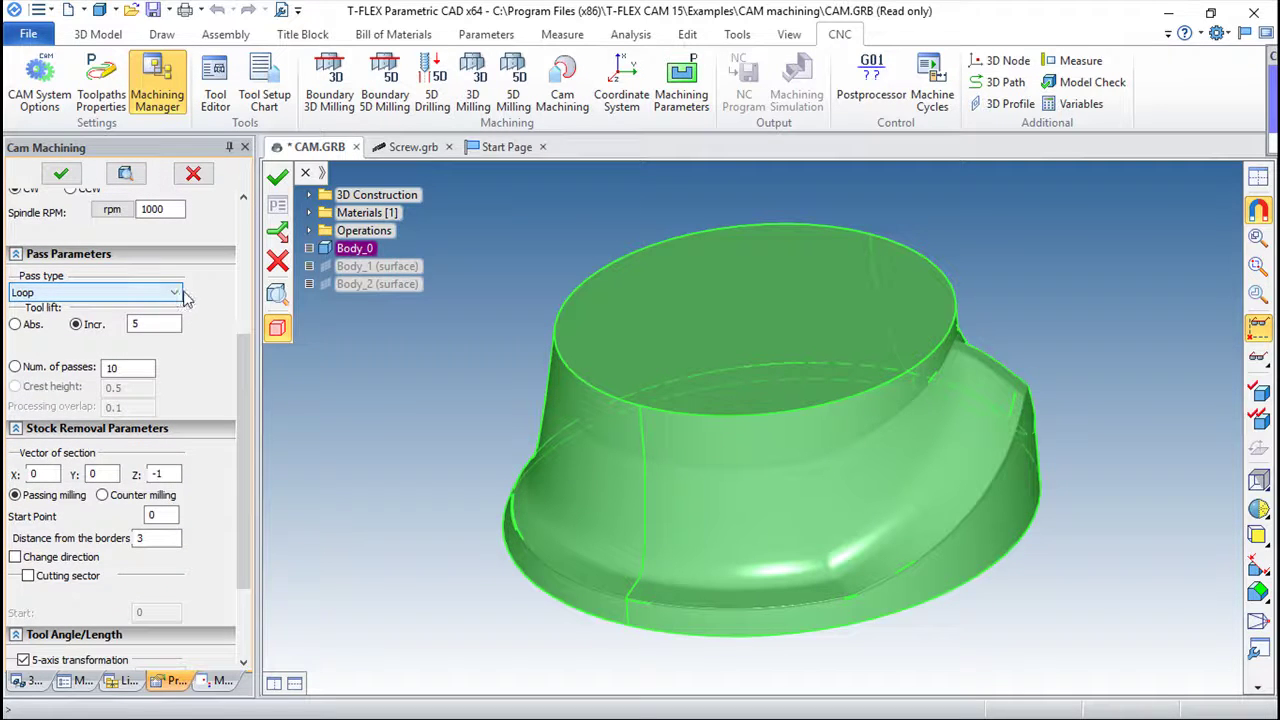
click(16, 326)
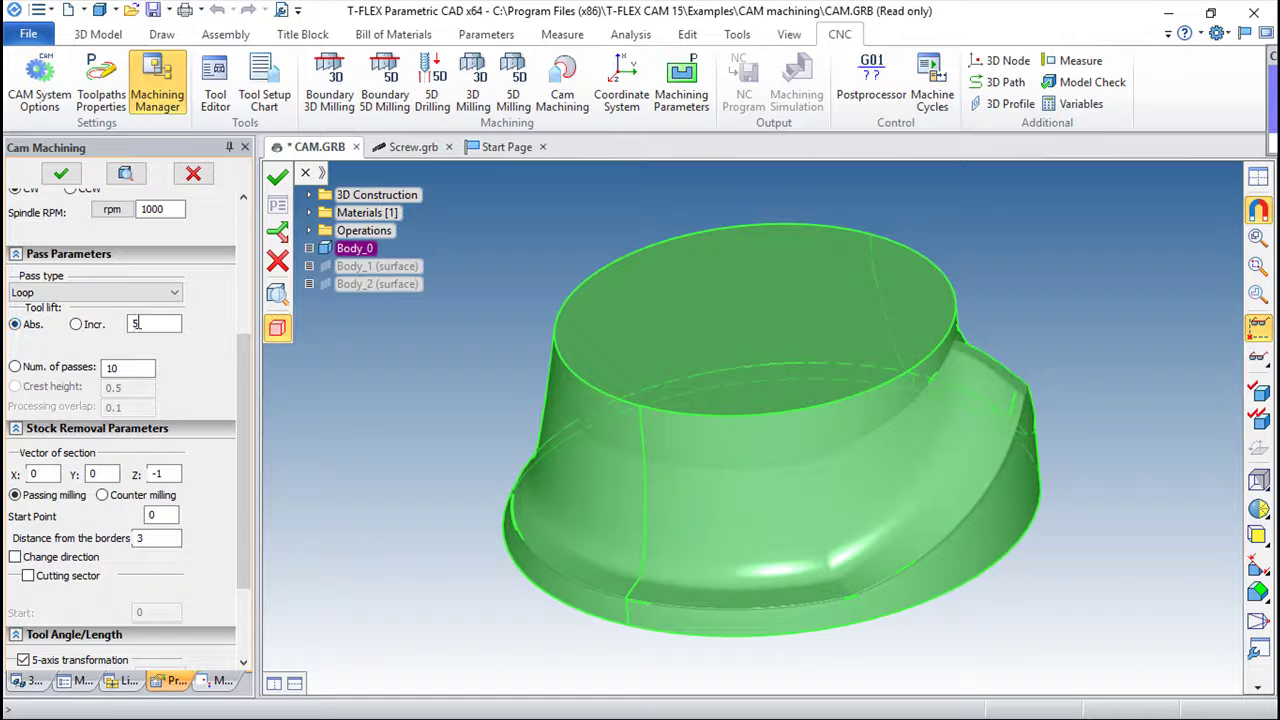
click(15, 368)
text(40)
Step: Set the stock removal section vector to X 1, Y 0, Z 0
right_drag(980, 577, 1030, 612)
scroll(244, 413, down, 3)
double_click(46, 350)
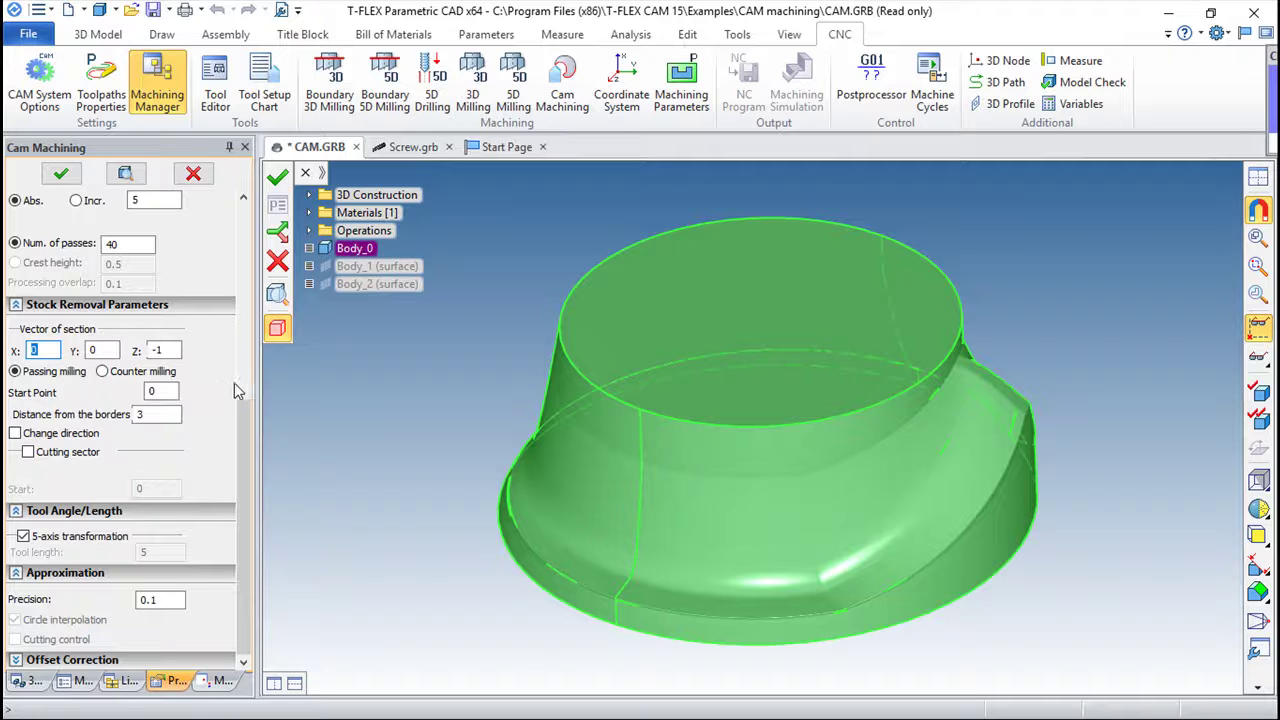
text(1)
double_click(160, 350)
text(0)
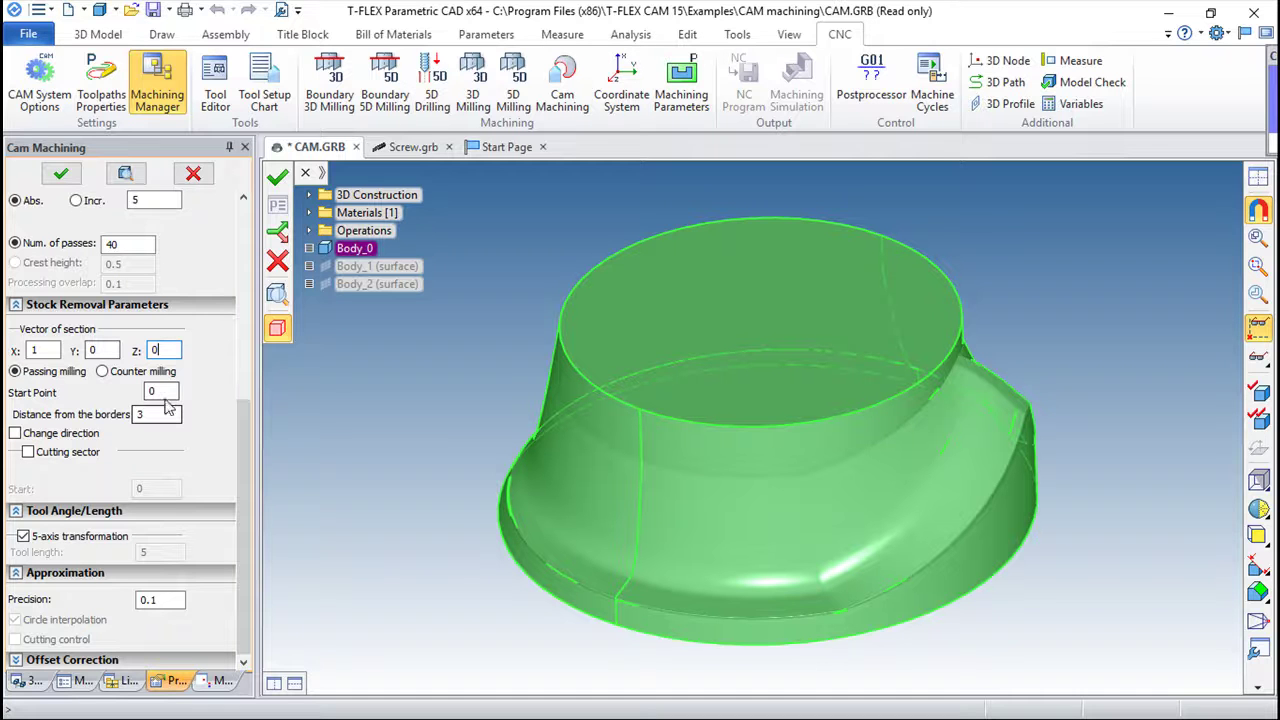
Step: Generate the toolpath with a distance from the borders of 1 and a precision of 0.01
double_click(157, 414)
double_click(155, 414)
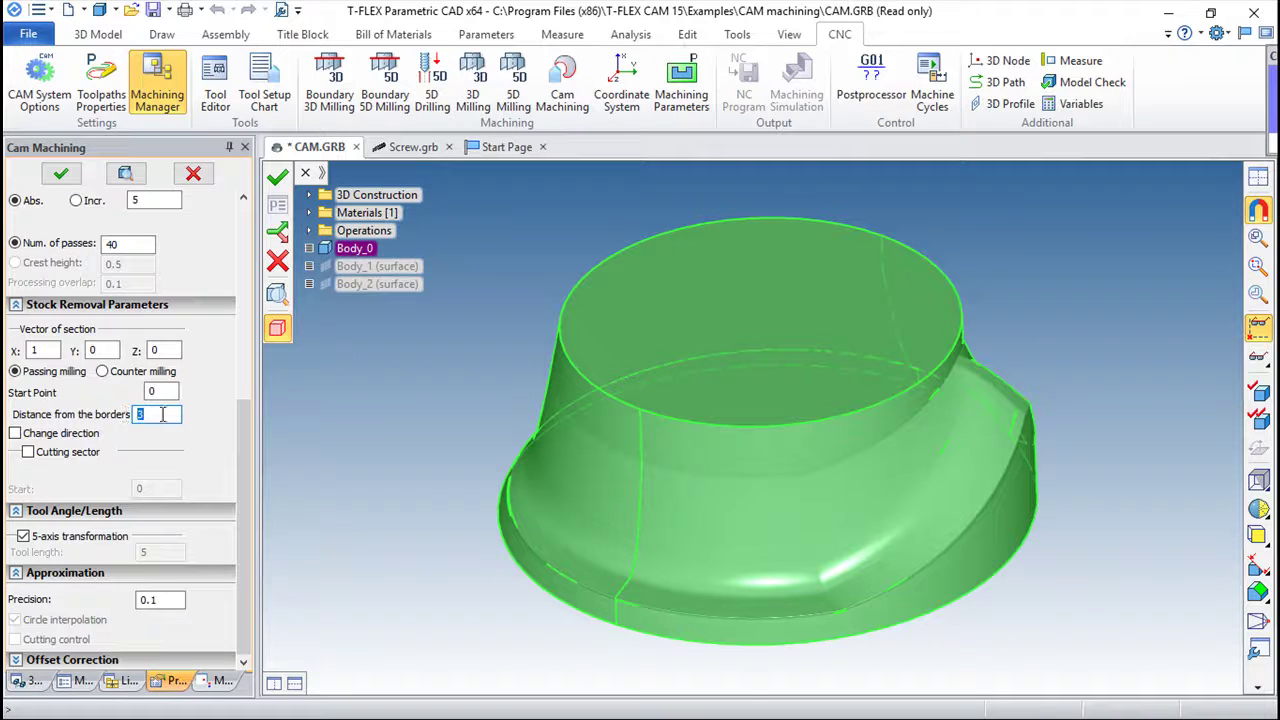
click(156, 414)
drag(174, 602, 109, 597)
text(0.01)
click(278, 176)
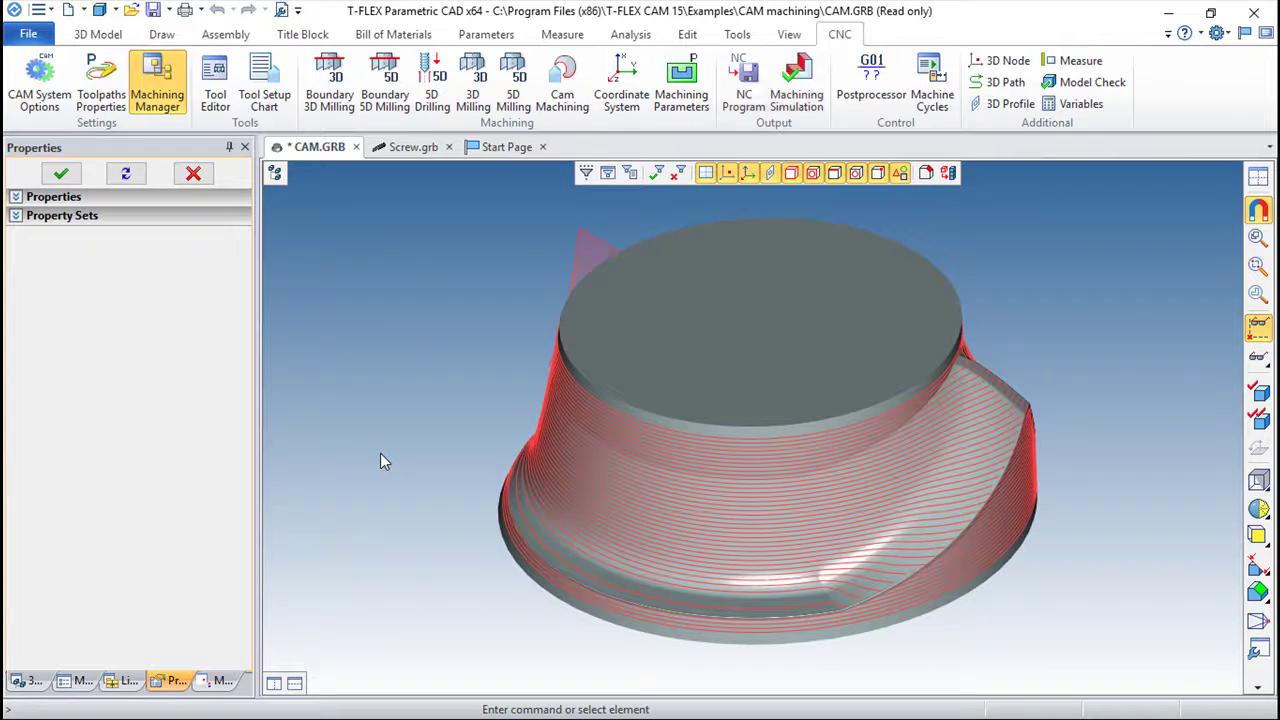
Step: Examine the generated toolpath around the body up close and review the pass and stock removal parameters of Toolpath1
drag(750, 515, 763, 402)
drag(820, 445, 618, 414)
scroll(614, 404, up, 5)
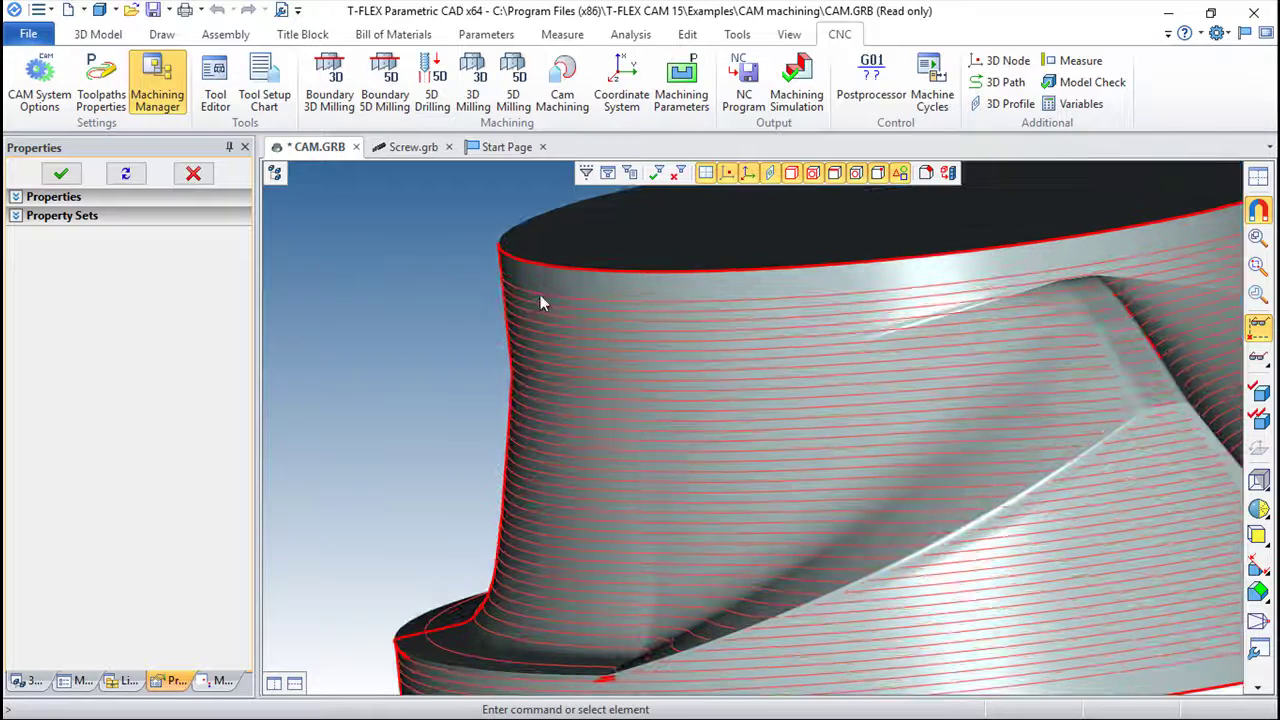
middle_drag(617, 424, 618, 224)
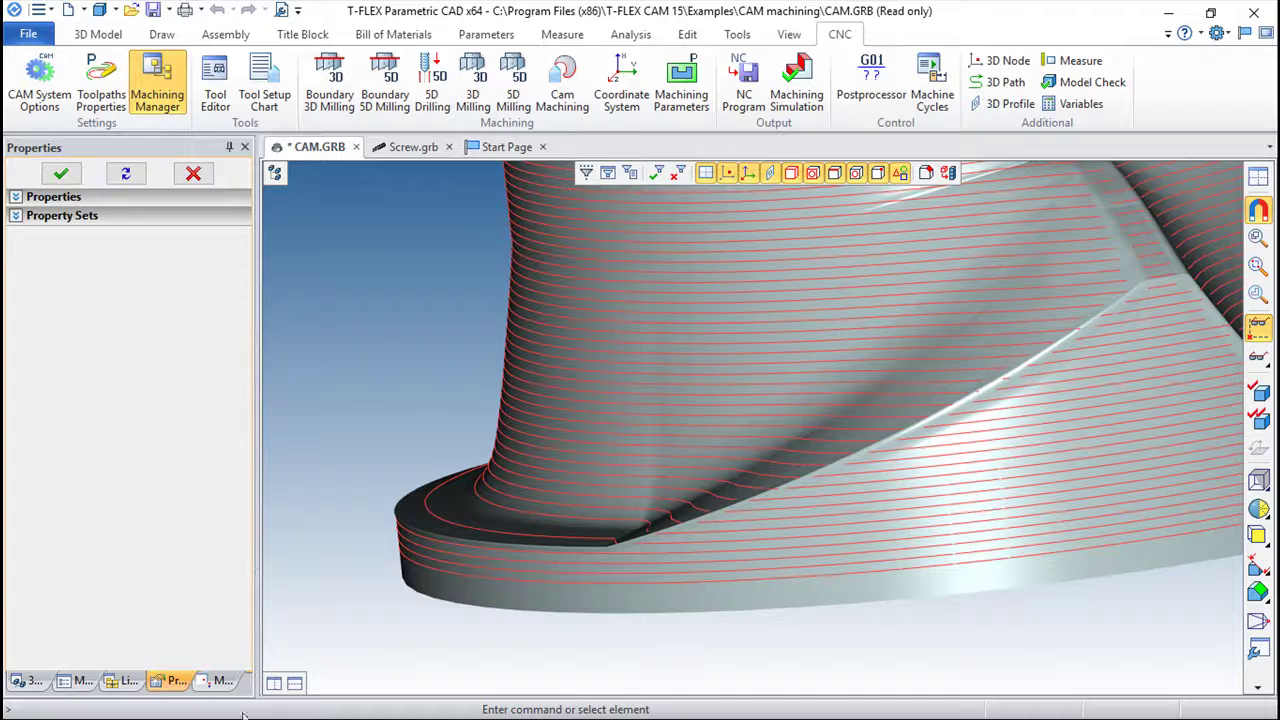
click(222, 681)
double_click(80, 181)
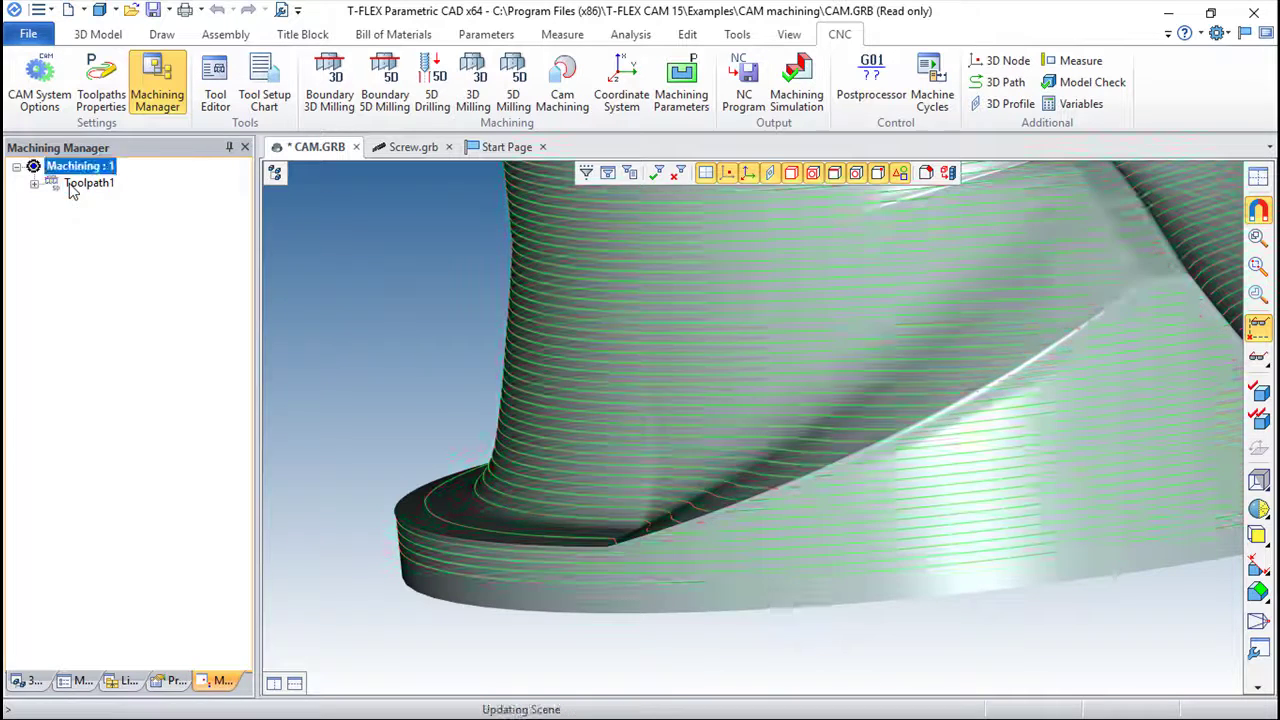
drag(243, 412, 277, 541)
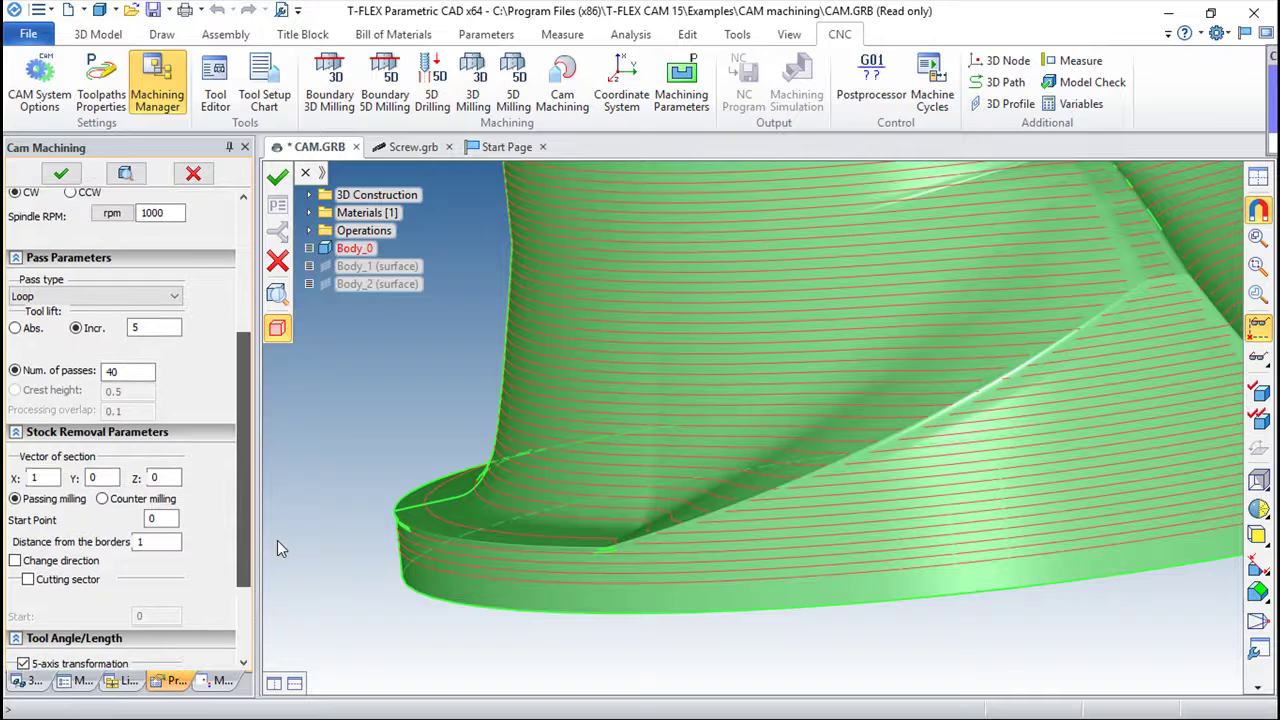
click(279, 263)
scroll(573, 433, down, 3)
drag(573, 434, 880, 494)
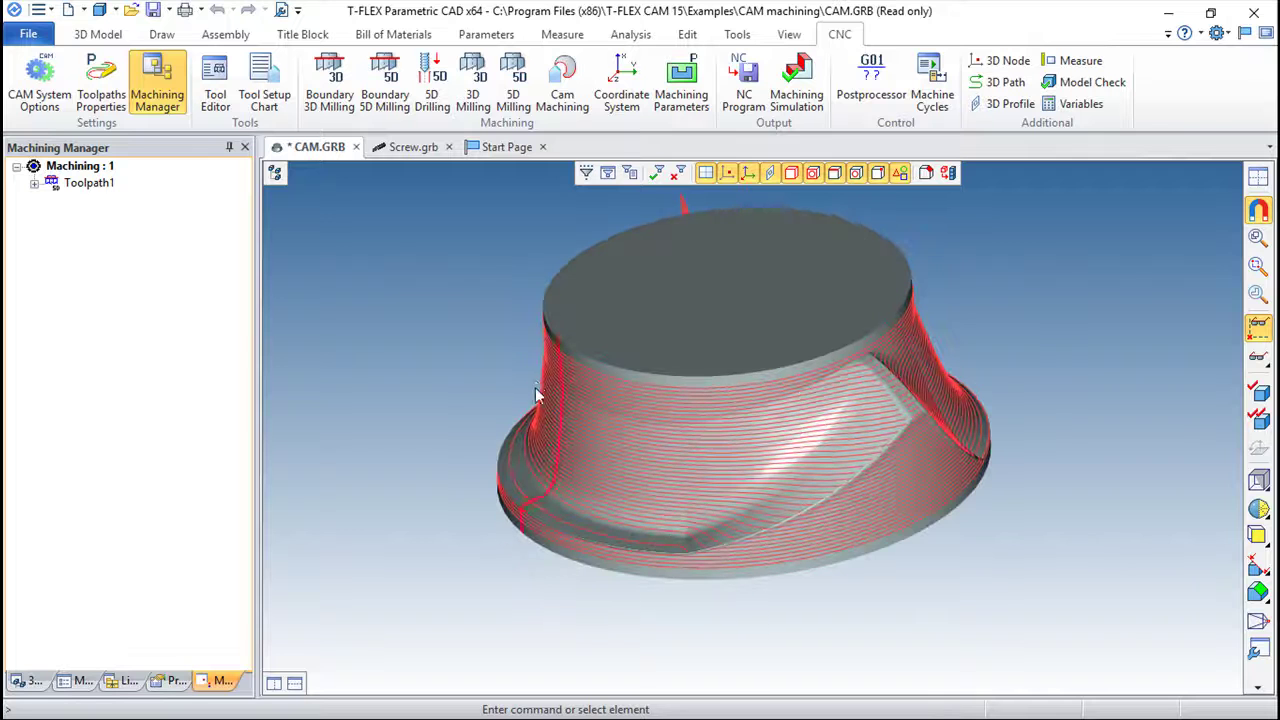
Step: Start a second Cam Machining operation and view the cam profile creation options, including the file type accepted for the profile
click(562, 82)
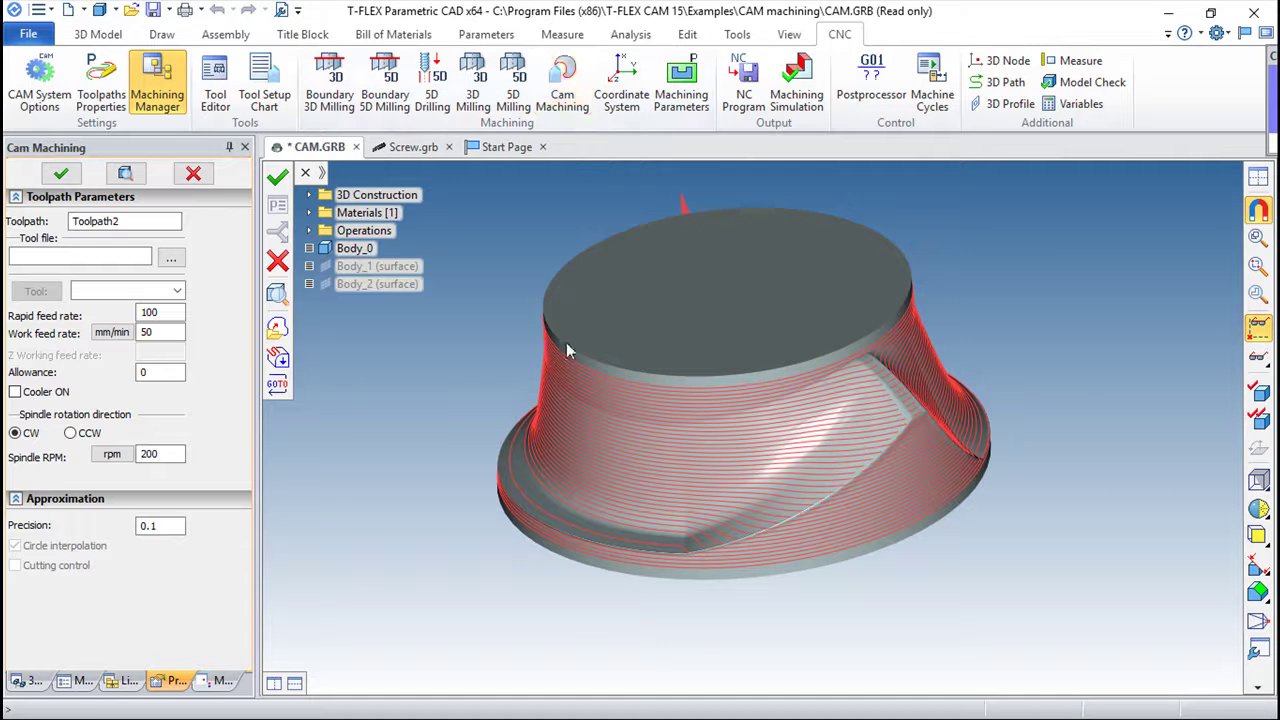
click(279, 329)
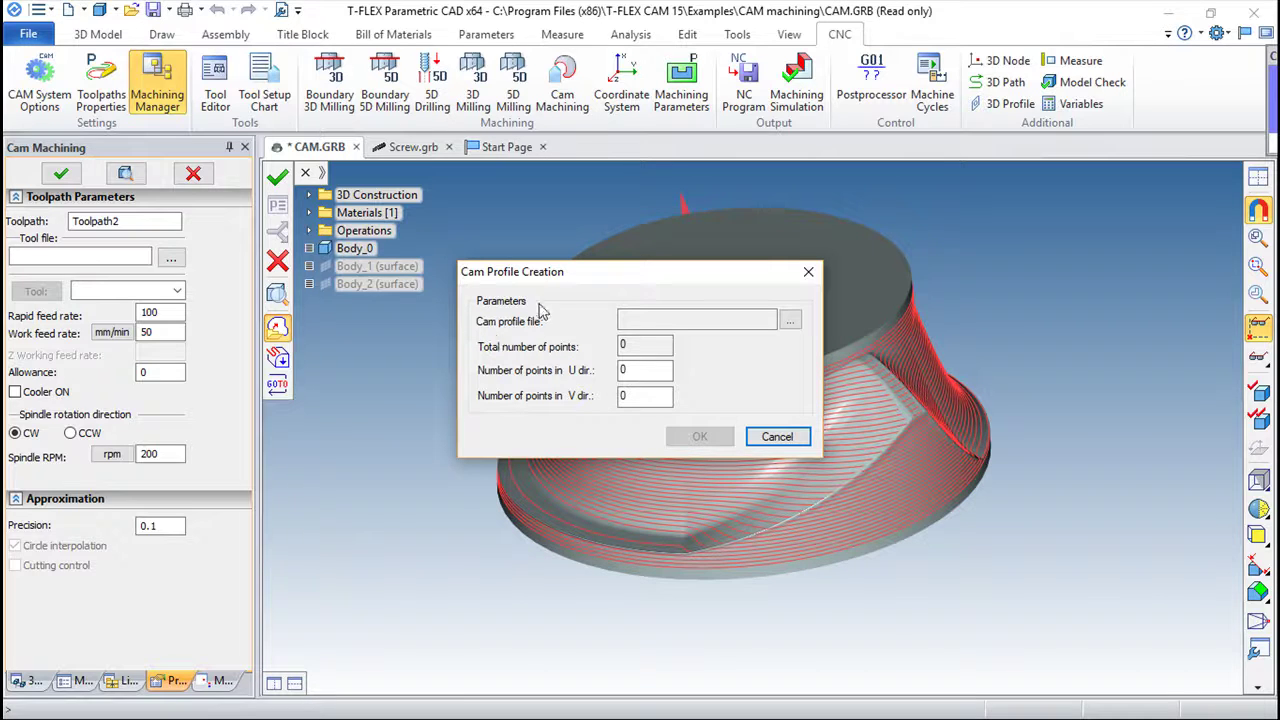
click(790, 320)
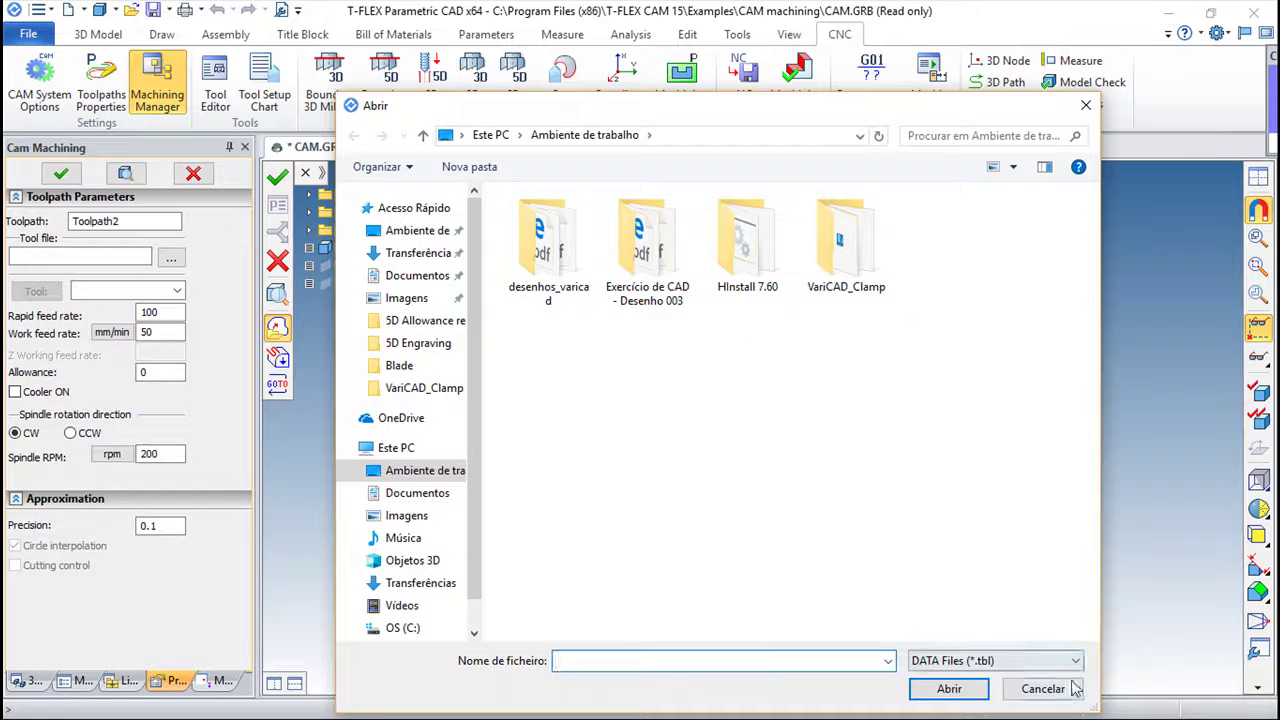
click(1043, 688)
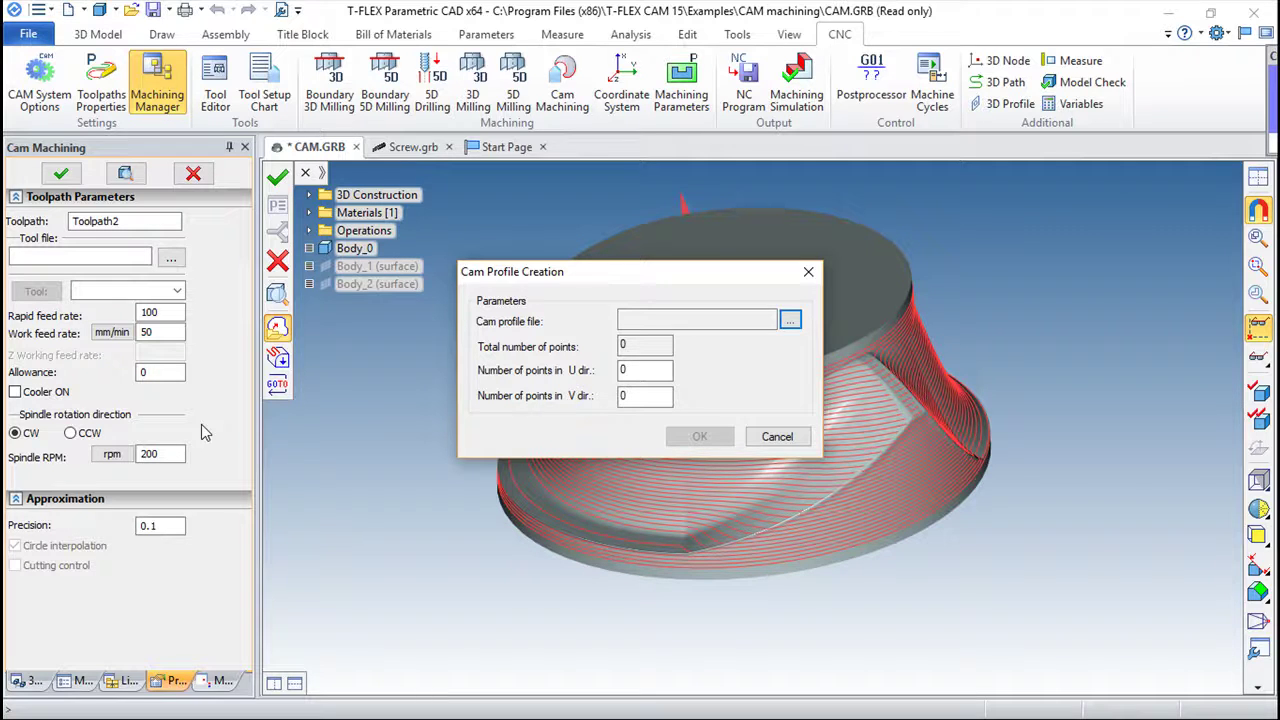
click(777, 436)
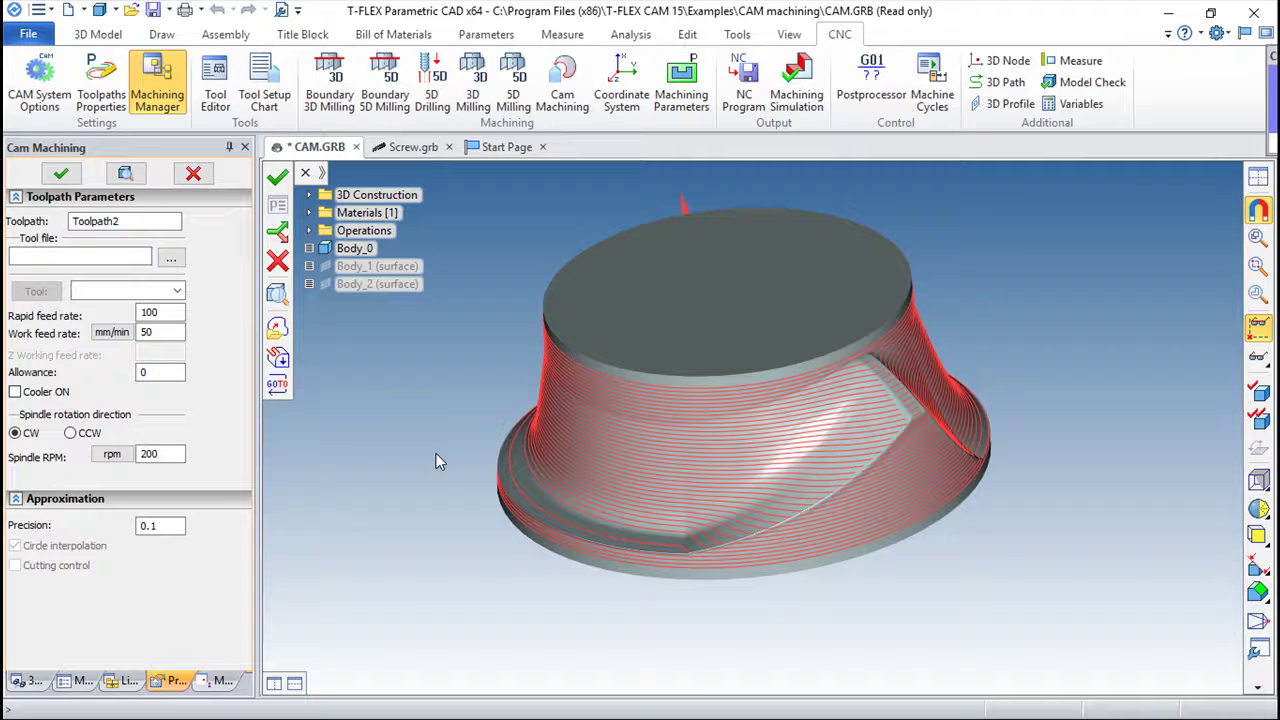